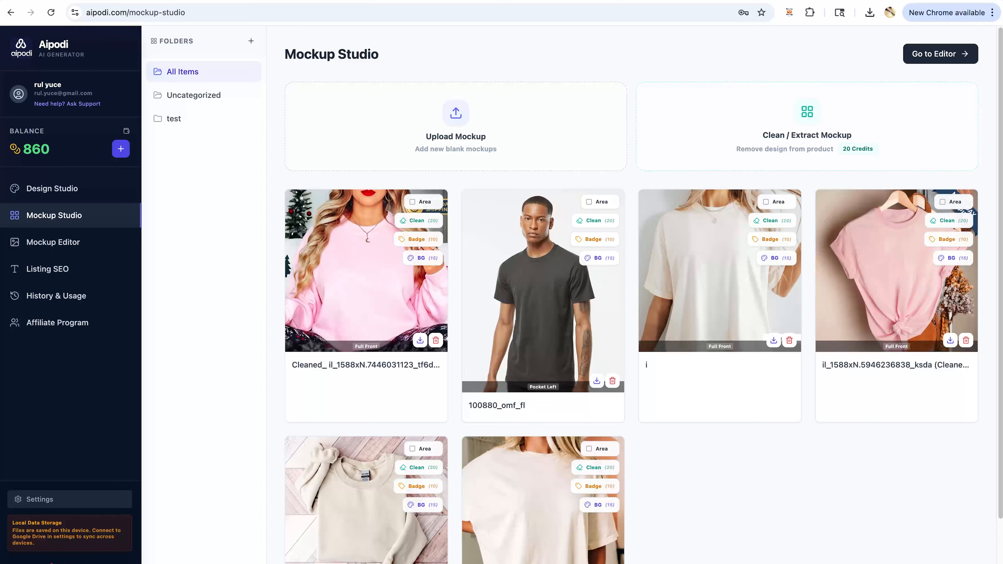
pyautogui.scroll(-2, 632, 296)
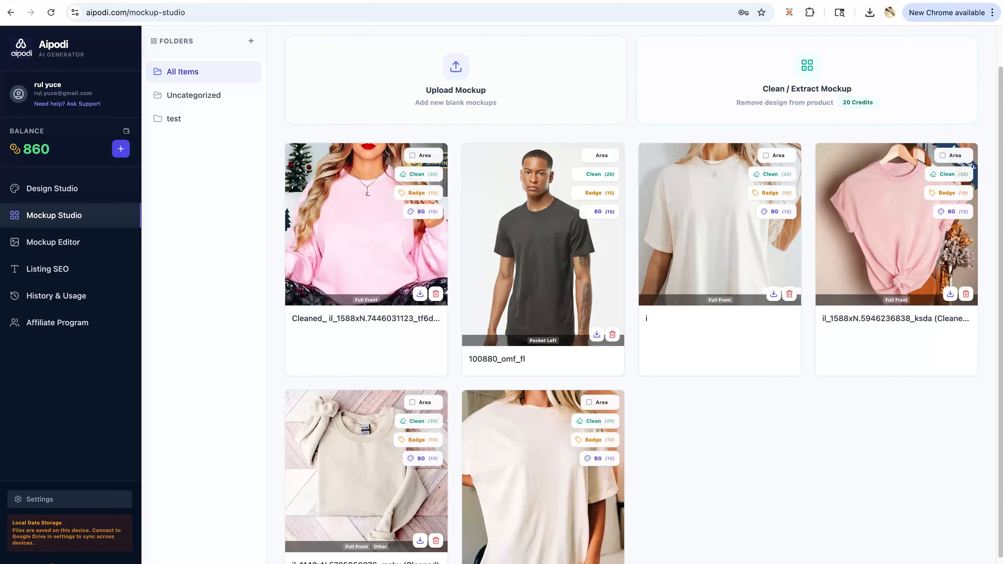
pyautogui.scroll(-2, 644, 300)
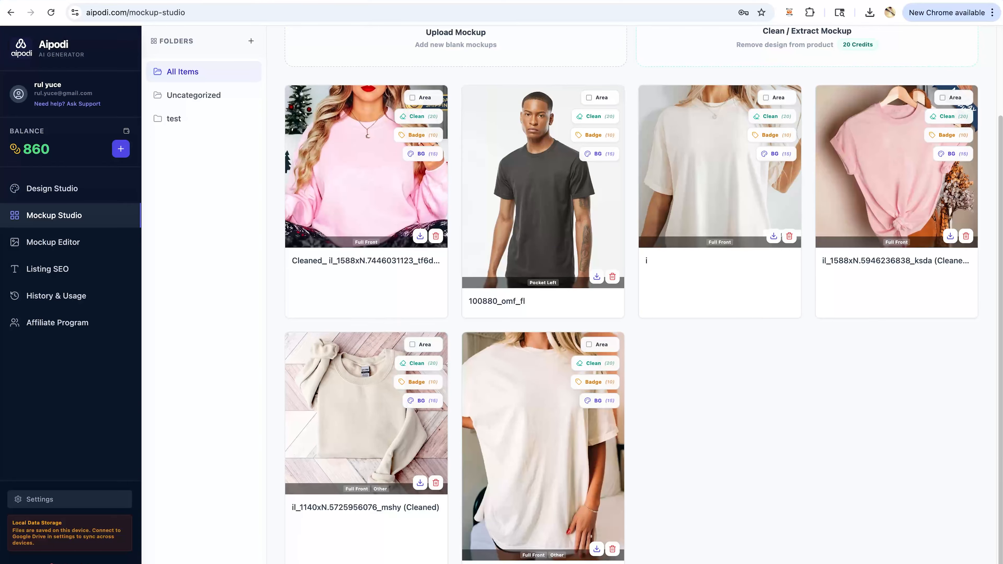
pyautogui.scroll(3, 632, 297)
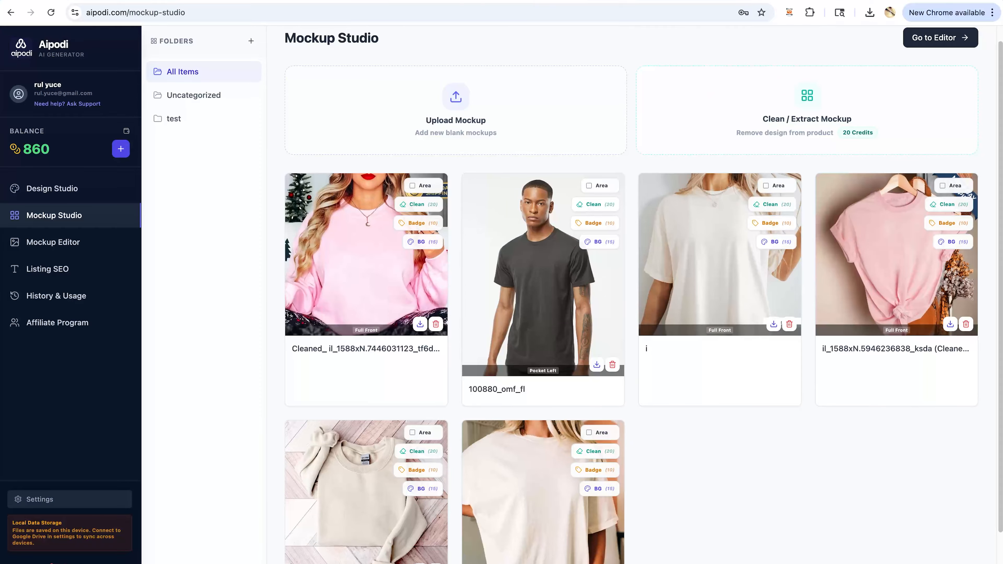
pyautogui.scroll(1, 632, 296)
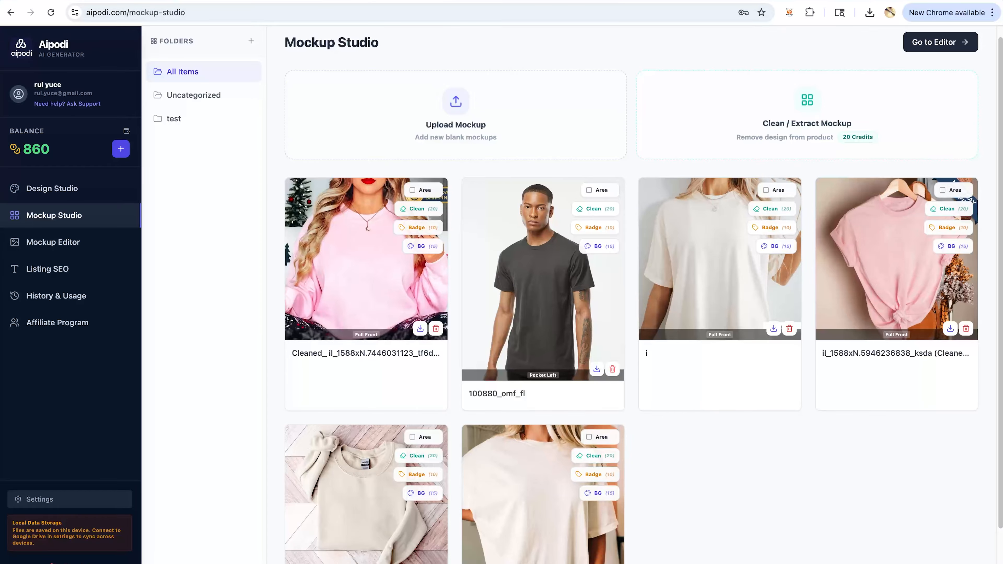
# - Switch to the Etsy listing for the Thirteen Throne of Glass shirt and save its main product image
pyautogui.click(480, 1)
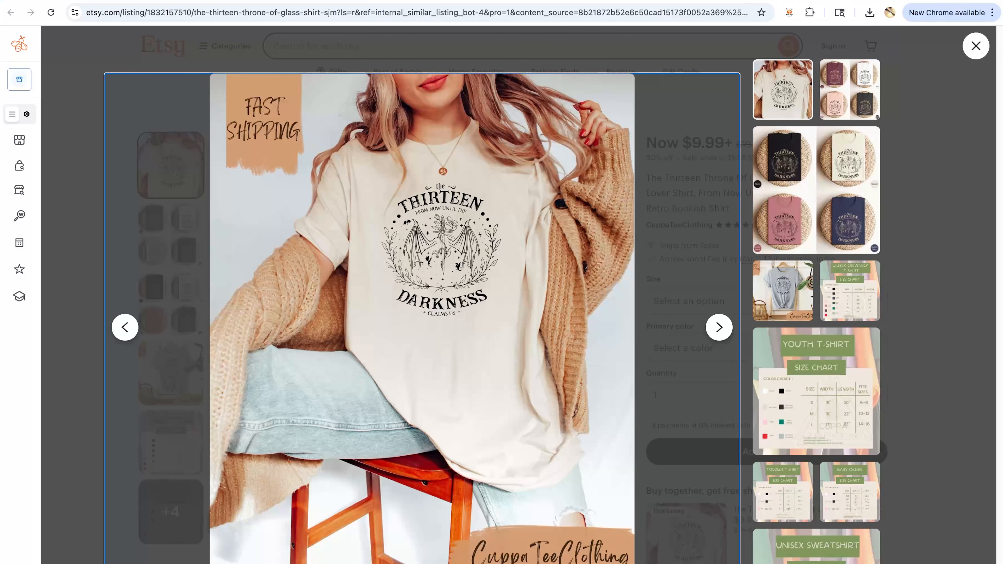
pyautogui.rightClick(454, 229)
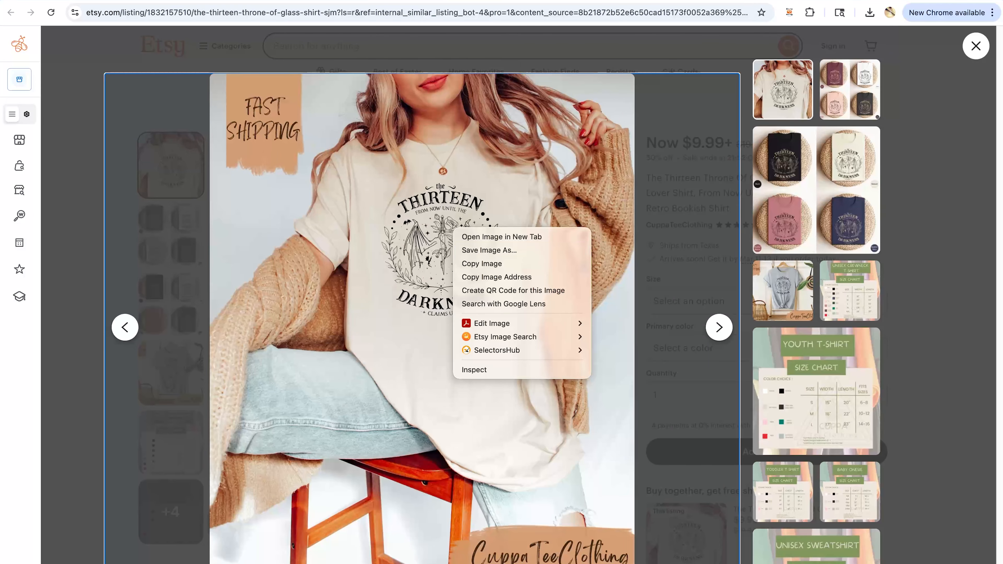
pyautogui.click(489, 250)
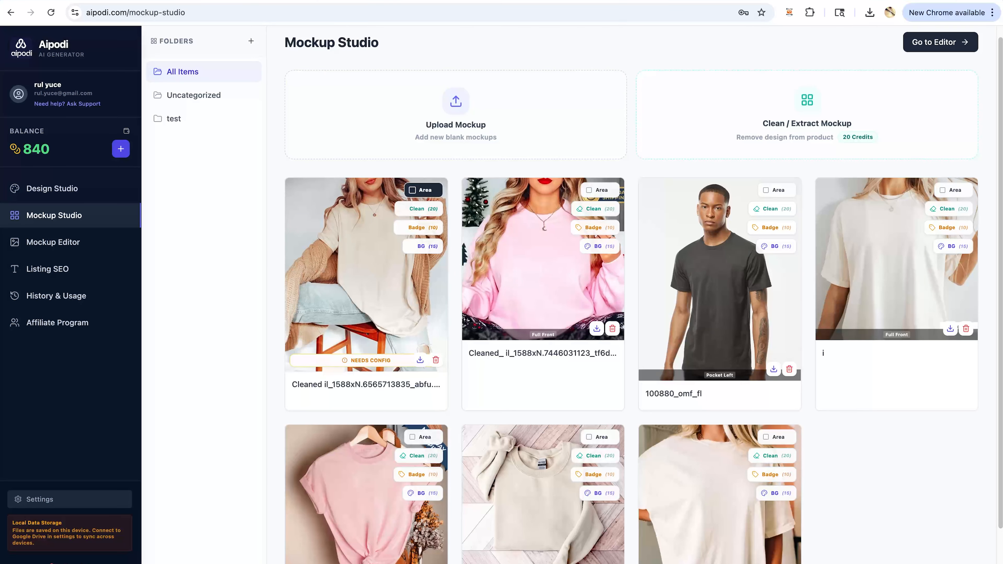
# - Draw a Full Front print area on the chest of the newly cleaned beige shirt mockup and adjust it to position about 39%, 23%
pyautogui.click(424, 190)
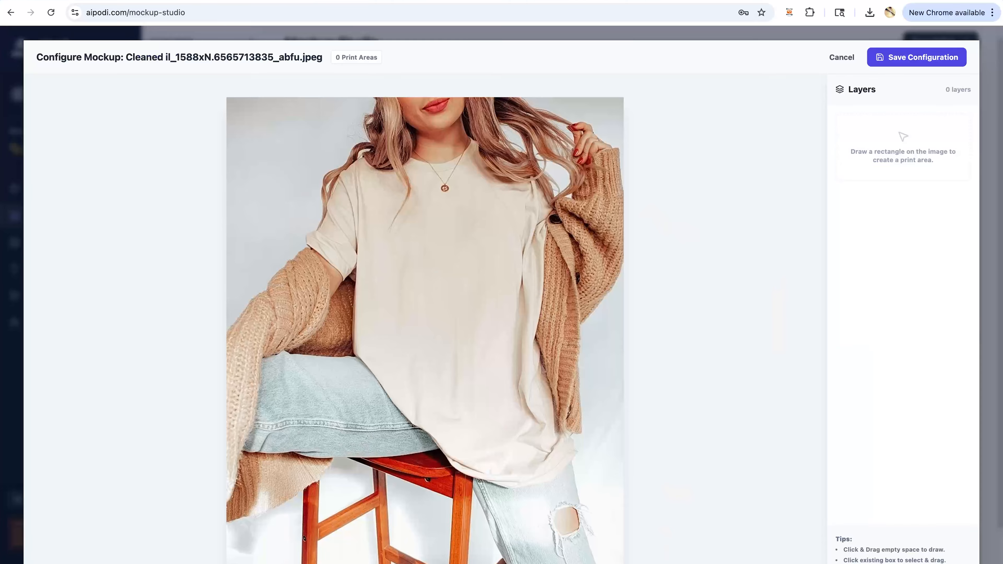
pyautogui.moveTo(391, 218); pyautogui.dragTo(513, 351)
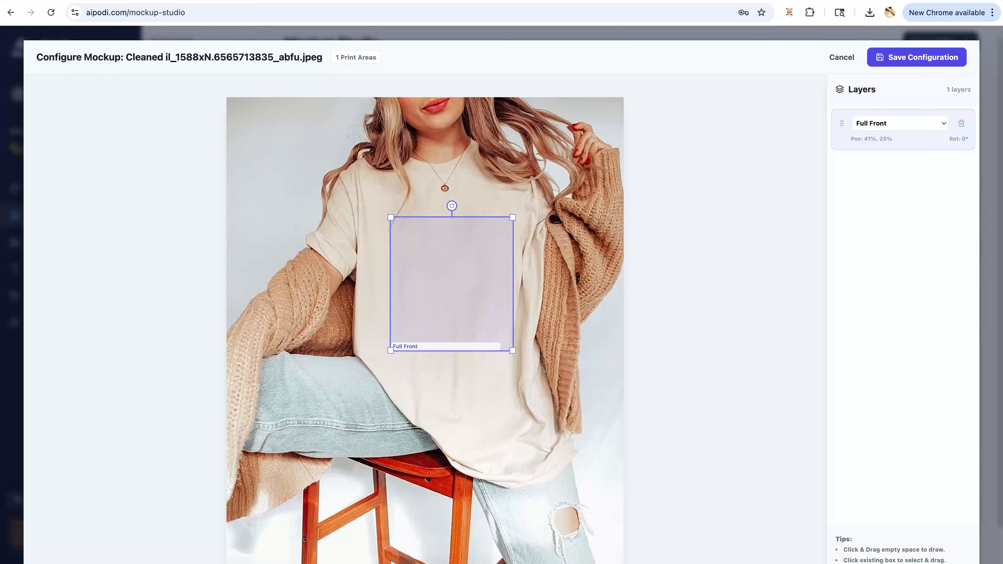
pyautogui.moveTo(452, 283); pyautogui.dragTo(444, 269)
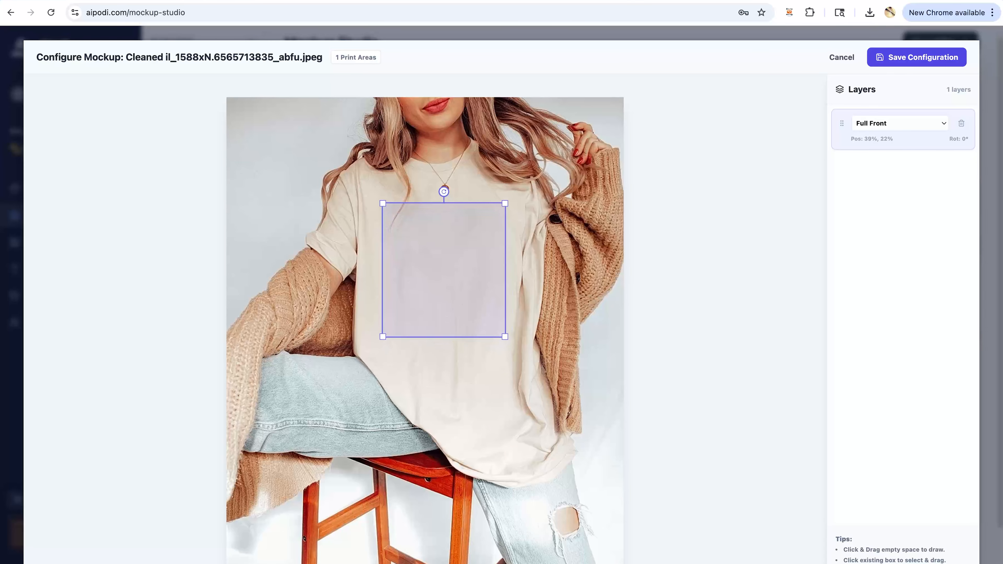
pyautogui.moveTo(505, 337); pyautogui.dragTo(511, 347)
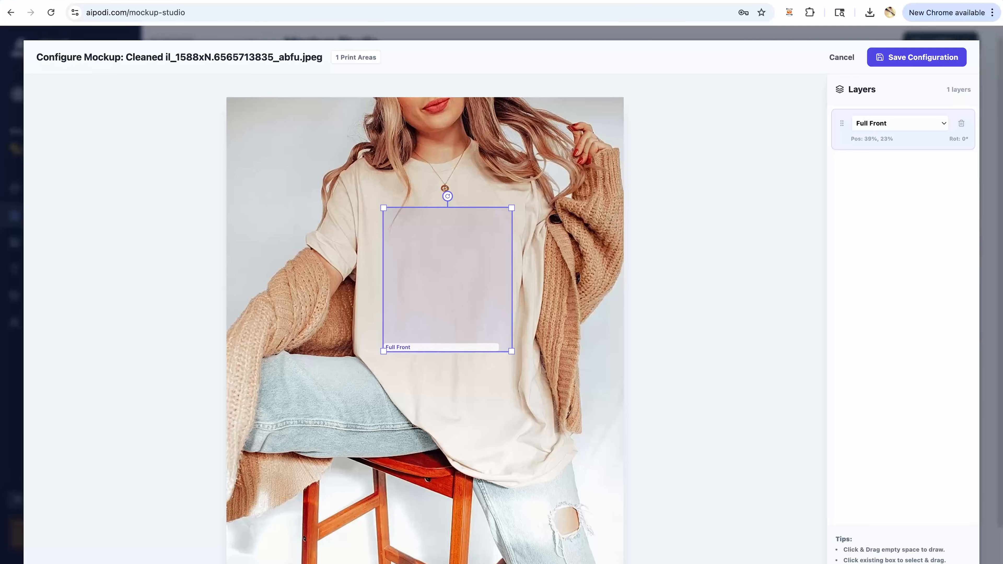
pyautogui.moveTo(508, 398); pyautogui.dragTo(563, 480)
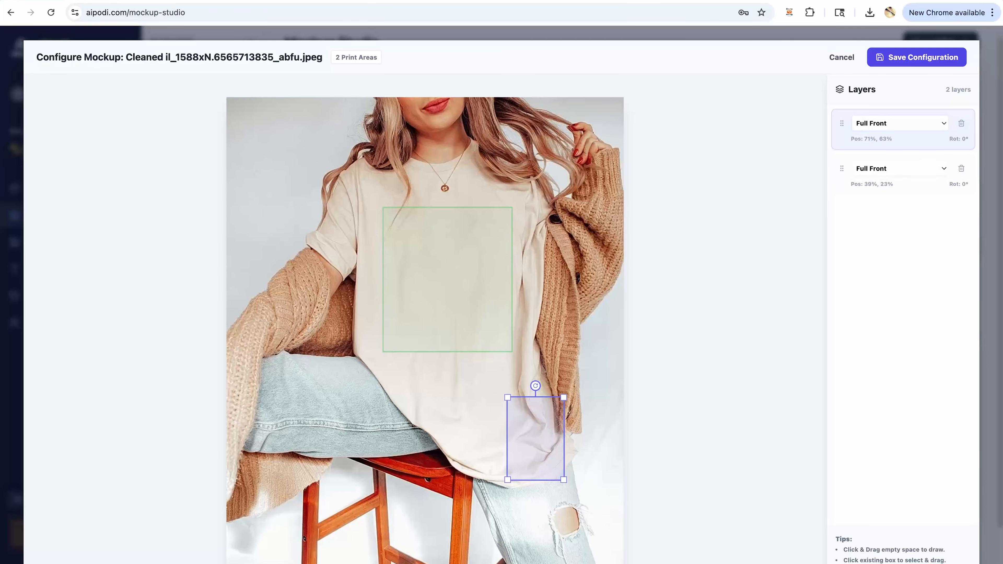
pyautogui.click(900, 123)
pyautogui.click(893, 136)
pyautogui.click(962, 123)
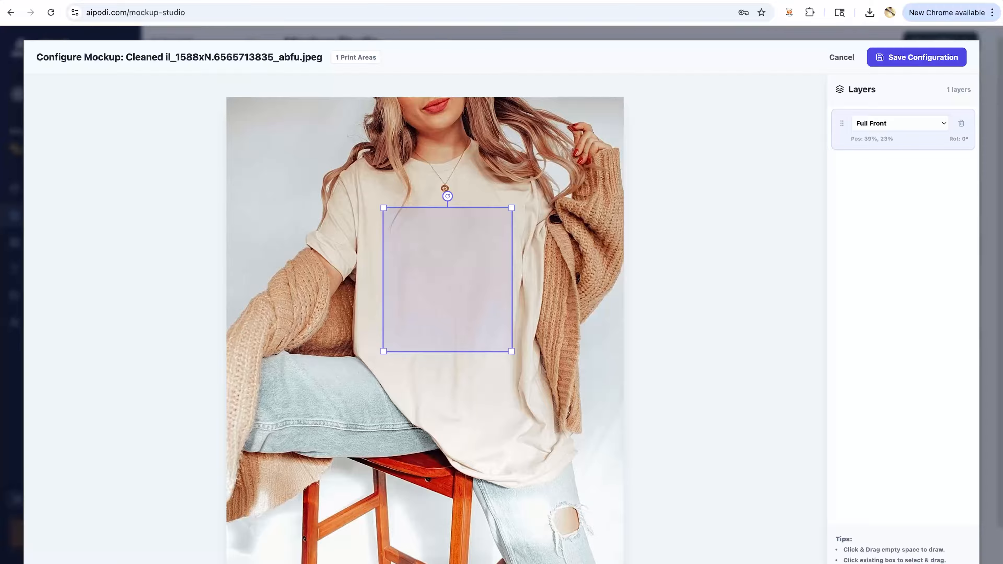
pyautogui.press('Escape')
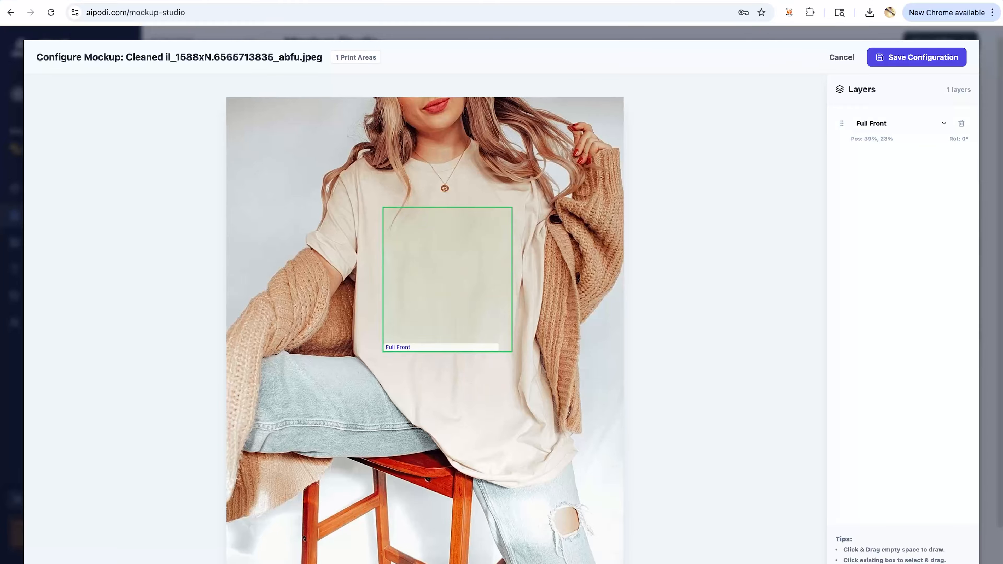
# - Widen the Full Front print area, recentre it on the shirt at about 38%, 23%, and save the configuration
pyautogui.moveTo(448, 279); pyautogui.dragTo(446, 280)
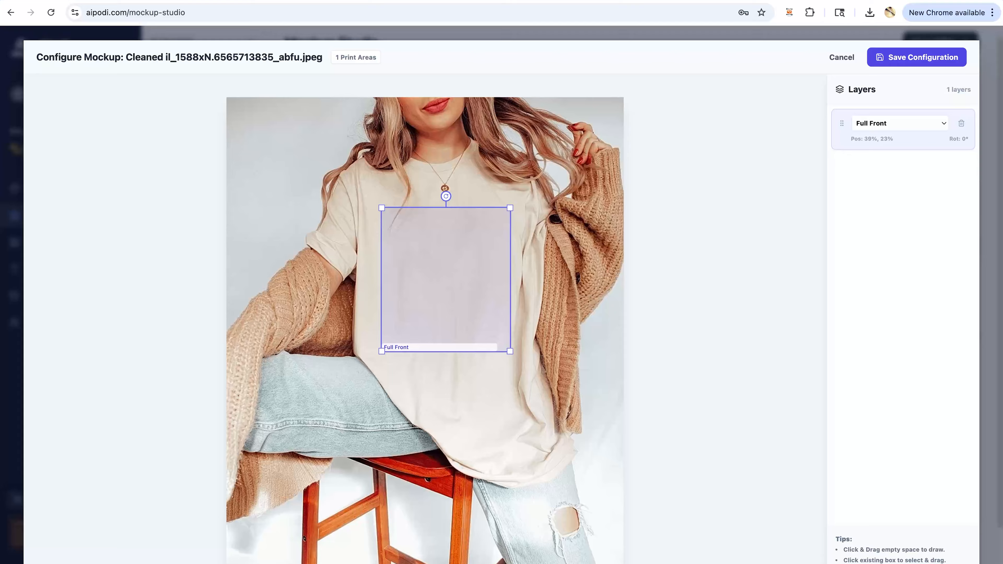
pyautogui.moveTo(510, 208)
pyautogui.mouseDown()
pyautogui.moveTo(475, 251)
pyautogui.moveTo(540, 187)
pyautogui.moveTo(517, 208)
pyautogui.mouseUp()
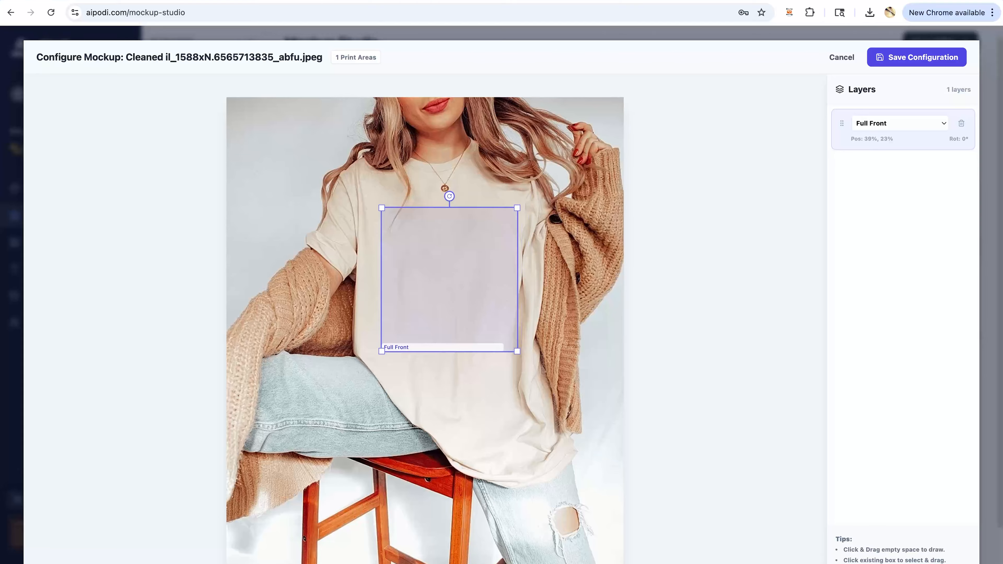
pyautogui.moveTo(450, 279); pyautogui.dragTo(446, 280)
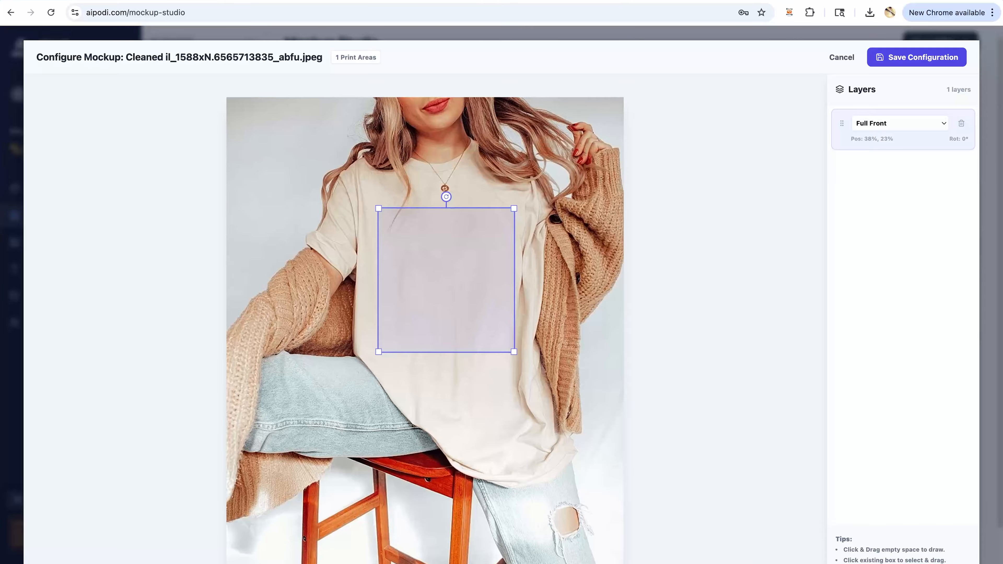
pyautogui.click(917, 57)
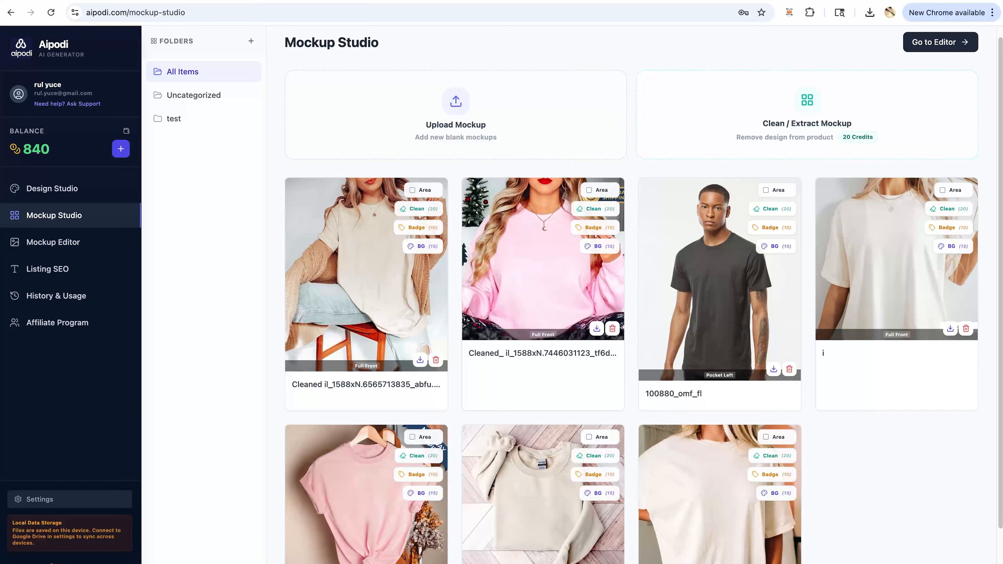
# - Add a badge with the text "Next day Shipping" to the cleaned beige shirt mockup
pyautogui.scroll(-1, 643, 295)
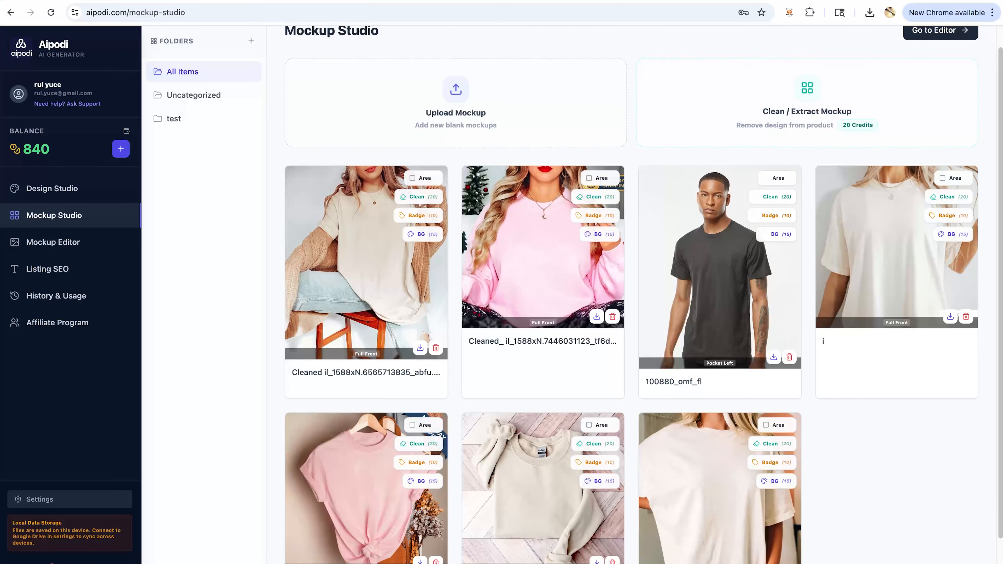
pyautogui.scroll(-2, 644, 295)
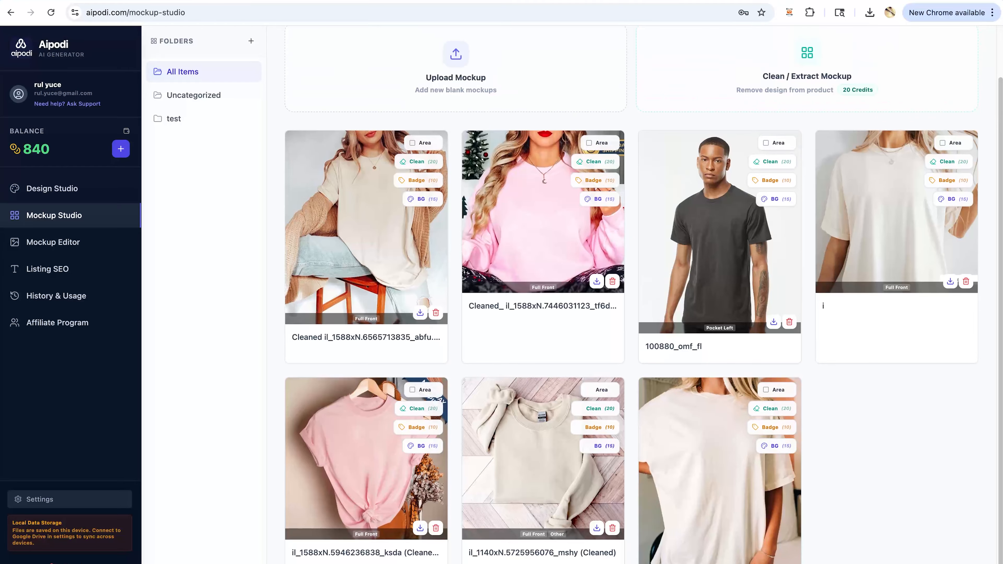
pyautogui.scroll(2, 643, 295)
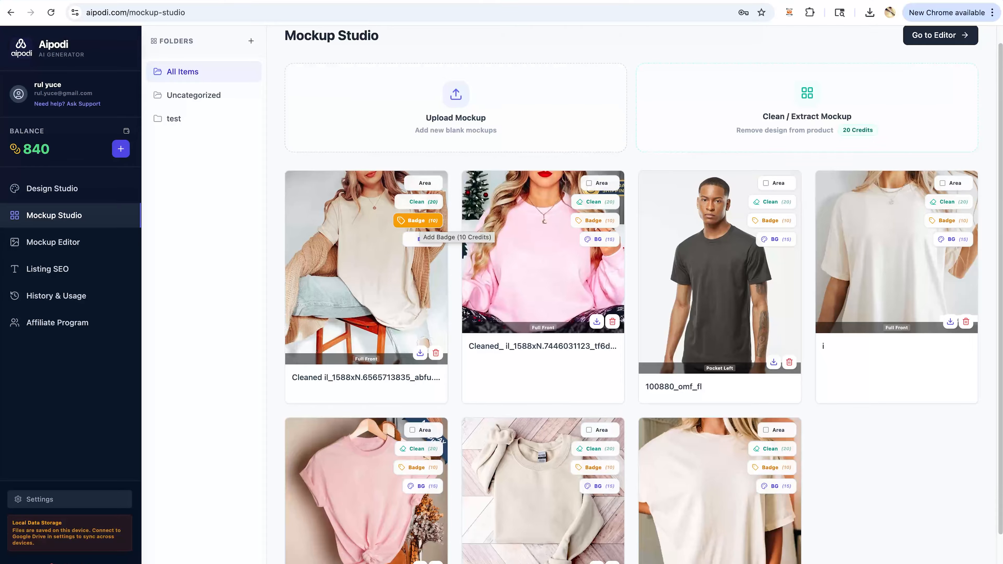
pyautogui.click(418, 220)
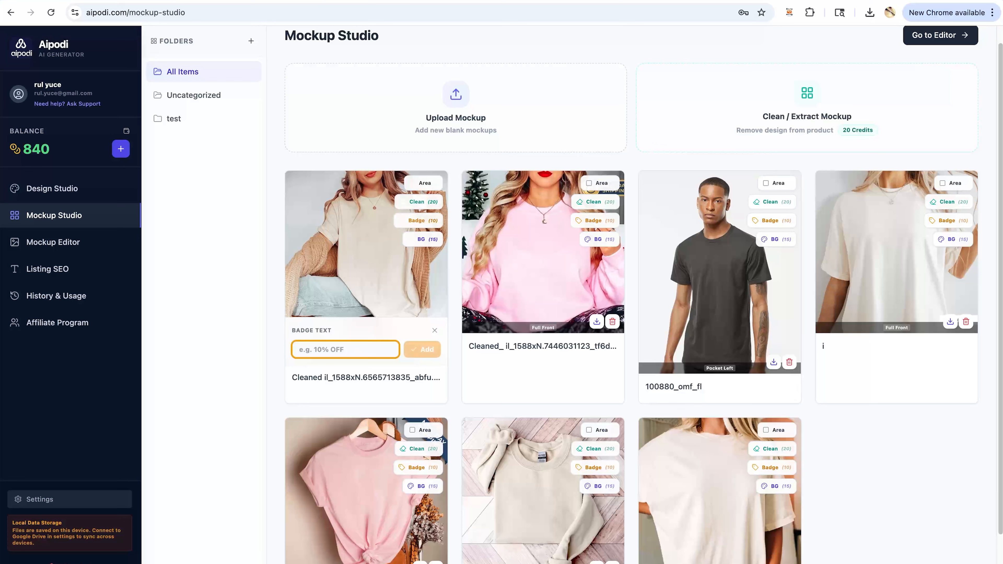
pyautogui.write('Next')
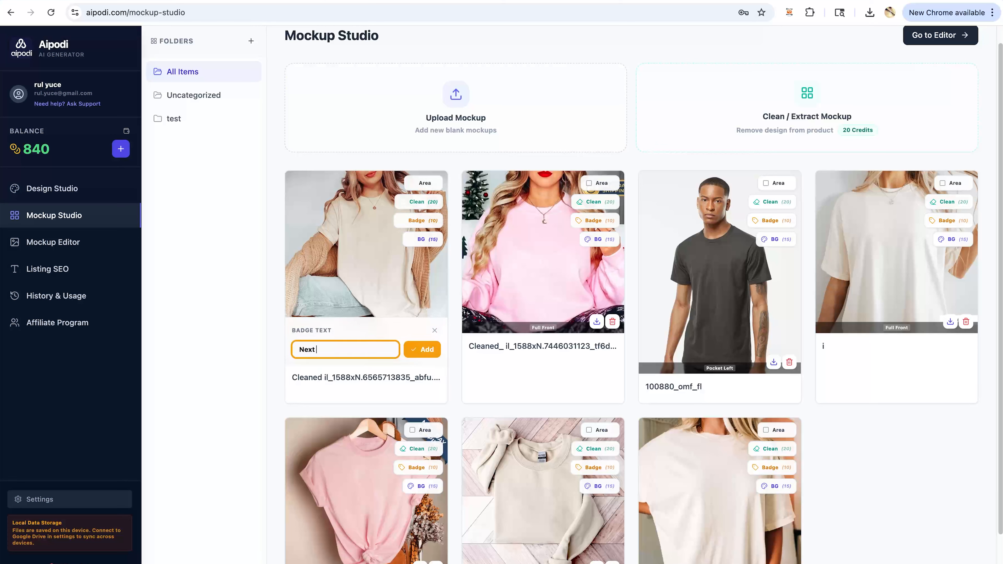
pyautogui.write(' day Shipping')
pyautogui.press('Return')
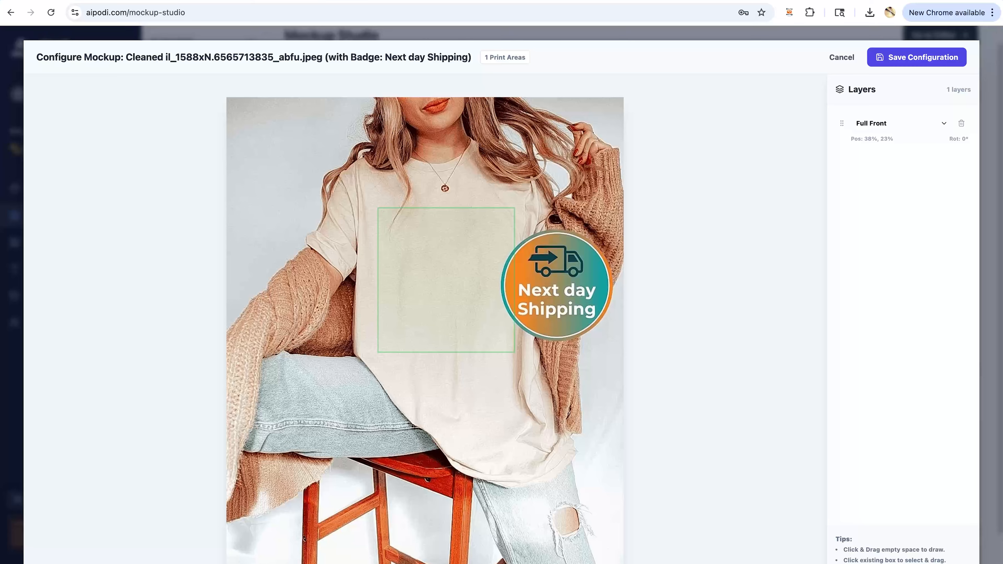
# - Shrink the Full Front print area so it clears the shipping badge, and save the badged mockup's configuration
pyautogui.click(446, 280)
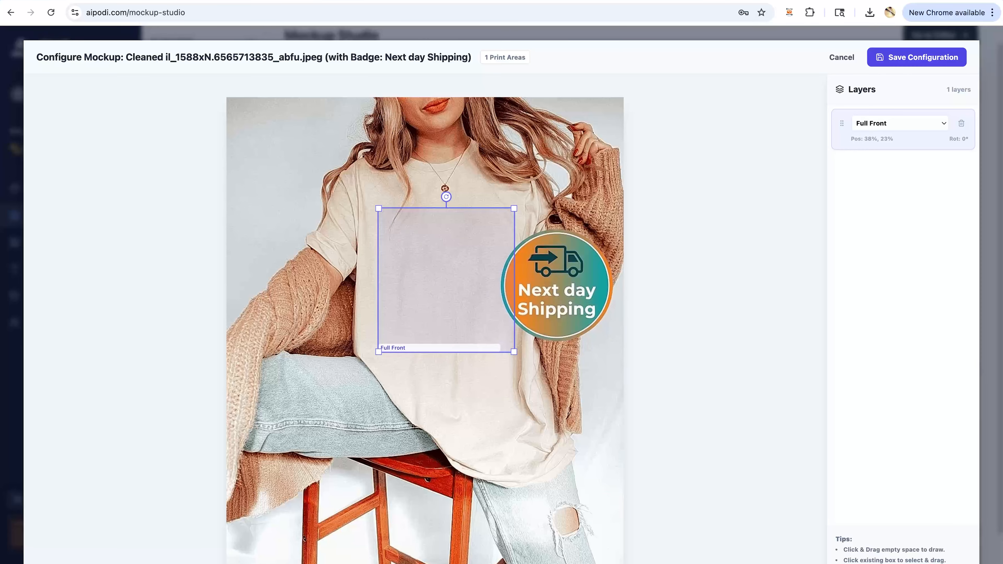
pyautogui.moveTo(514, 352); pyautogui.dragTo(501, 340)
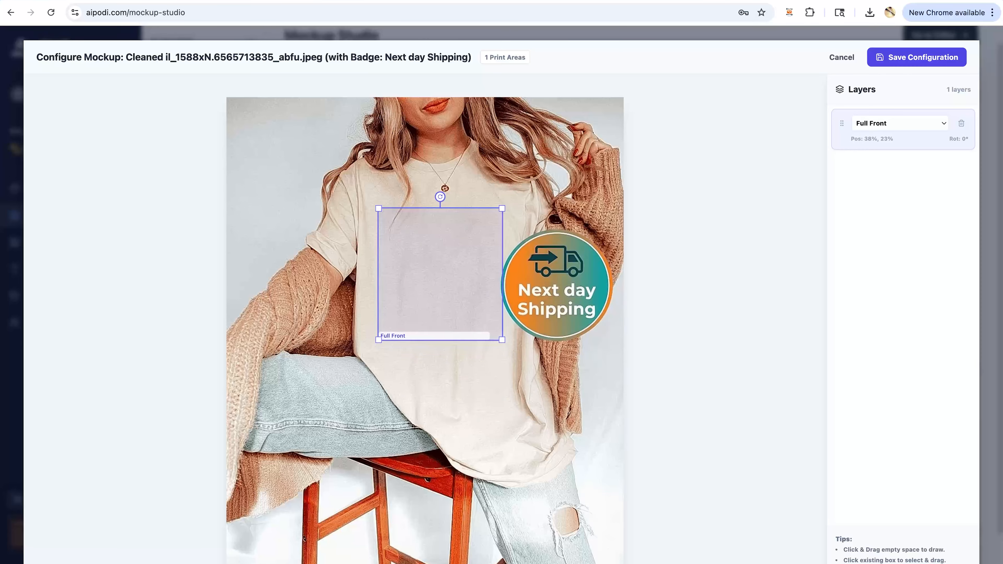
pyautogui.click(917, 57)
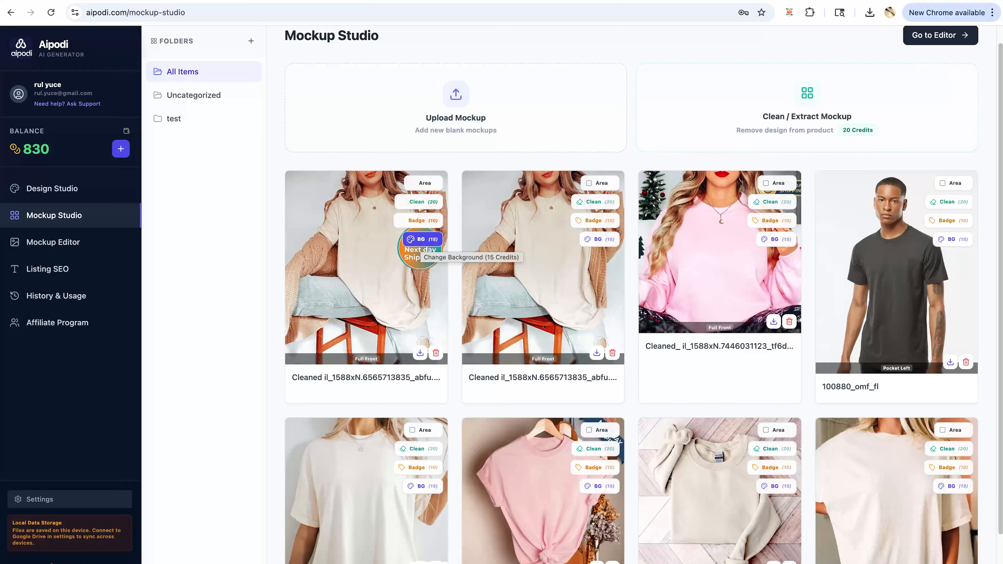
# - Apply a background swap to the badged mockup with the description "bir anneler gunu kutlamasi"
pyautogui.click(421, 239)
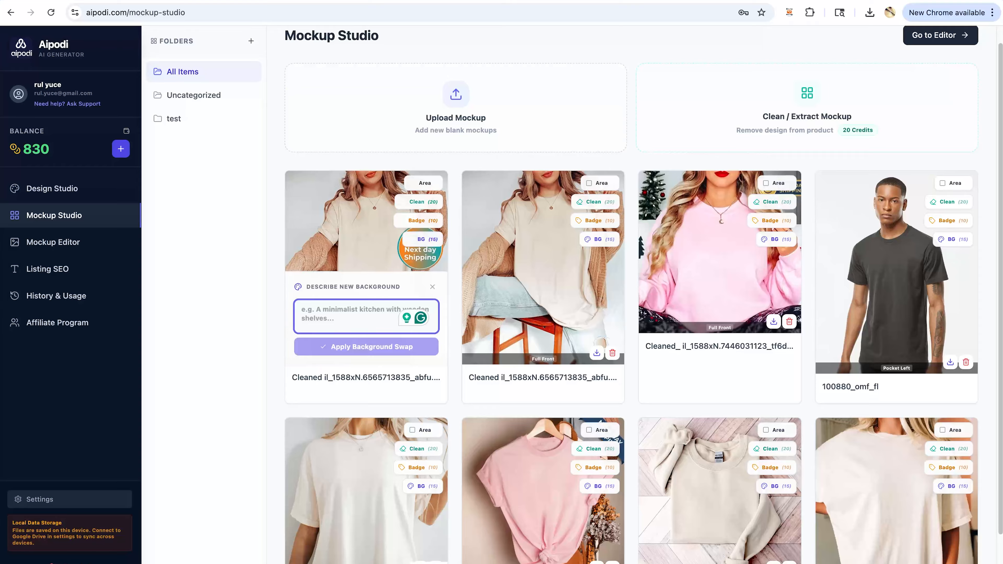
pyautogui.write('ir ')
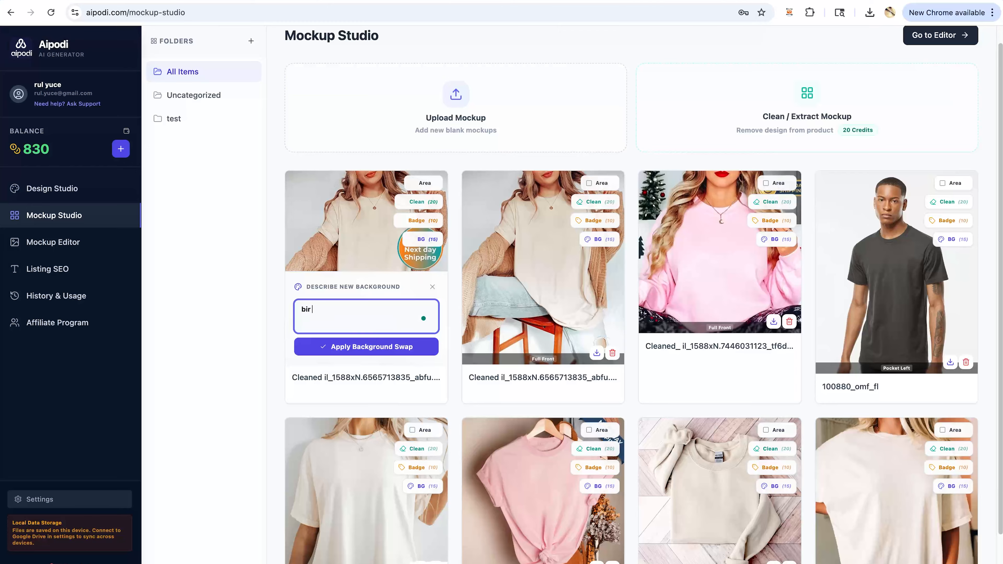
pyautogui.write('anneler gunu l')
pyautogui.write('kutlama')
pyautogui.write('si')
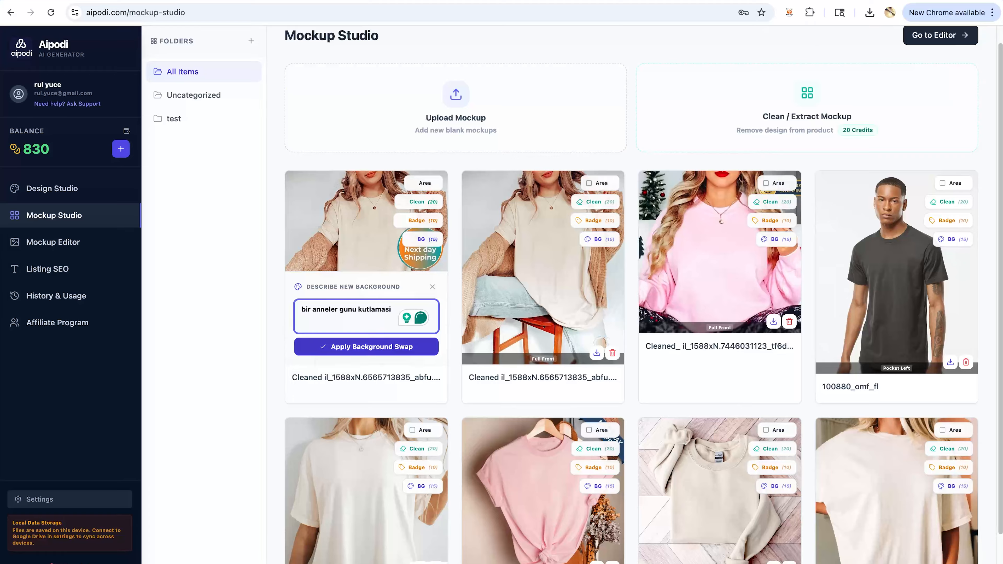
pyautogui.press('Return')
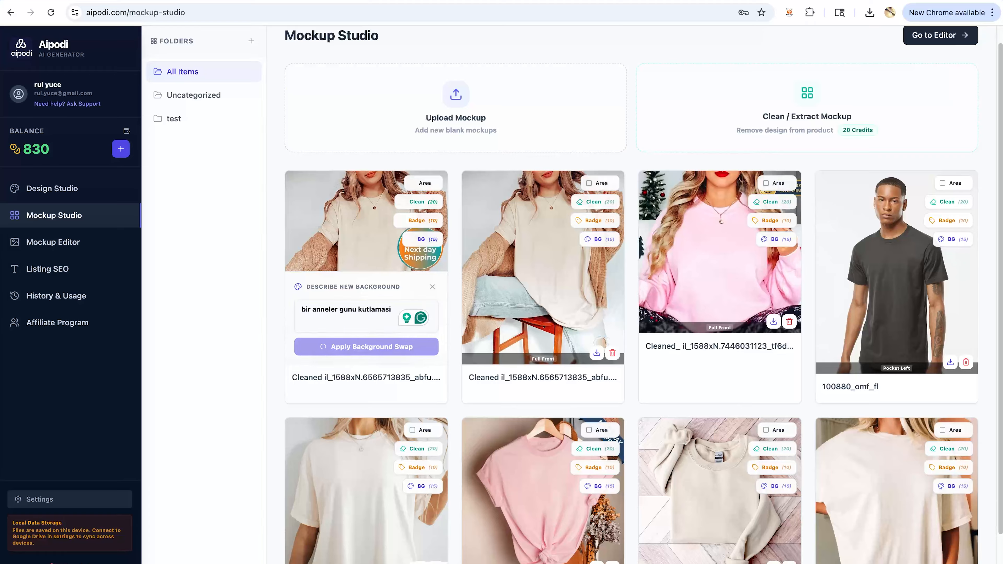